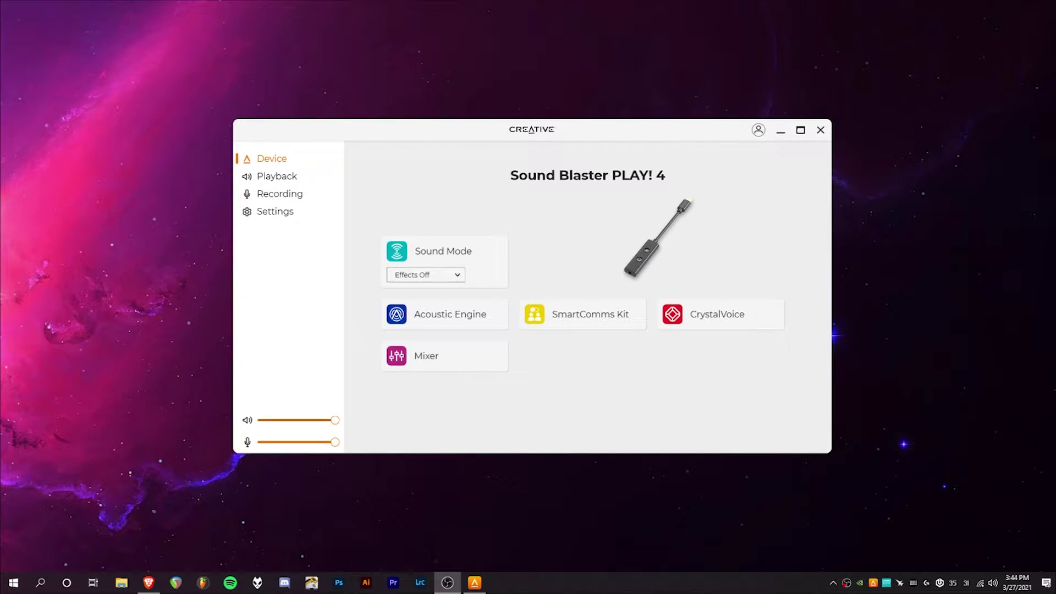
- Review the available Sound Mode presets and the Mixer's playback and recording levels for the Sound Blaster PLAY! 4
{"action": "left_click_drag", "start_coordinate": [624, 131], "coordinate": [592, 121]}
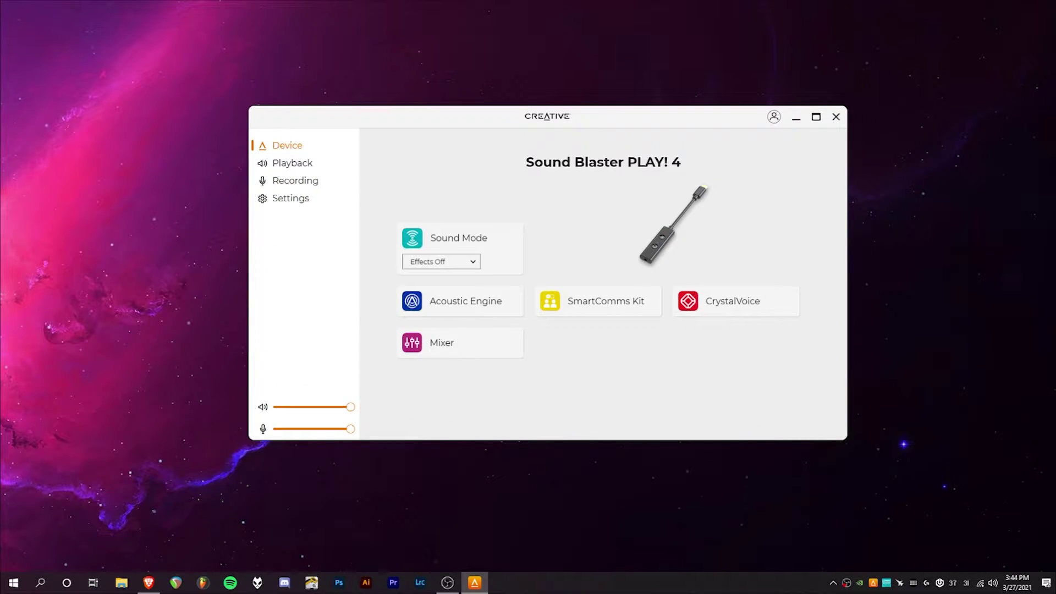
{"action": "left_click", "coordinate": [441, 261]}
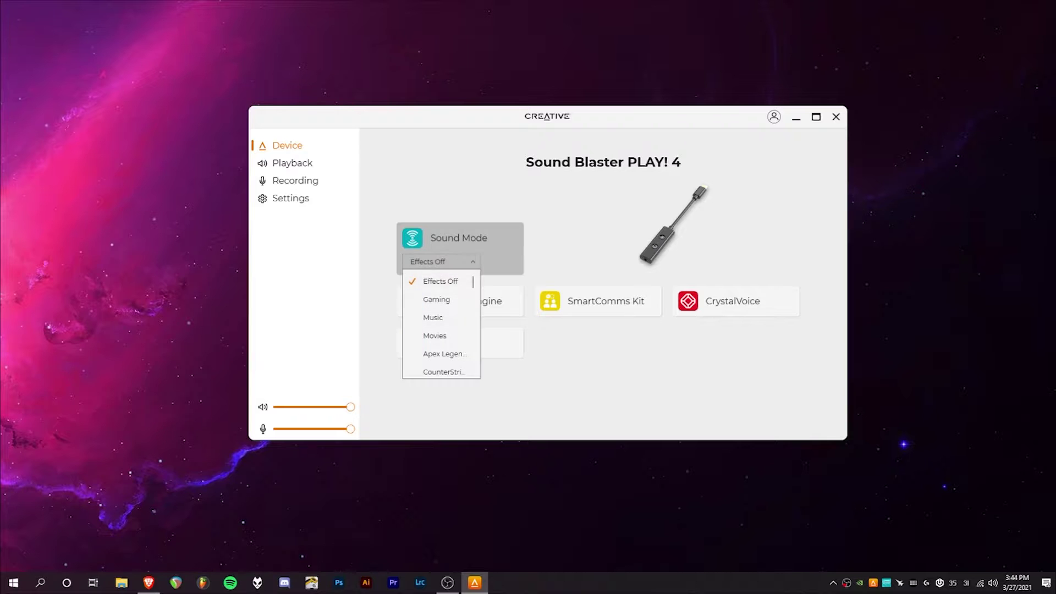
{"action": "scroll", "coordinate": [440, 330], "scroll_direction": "down", "scroll_amount": 5}
{"action": "scroll", "coordinate": [440, 353], "scroll_direction": "up", "scroll_amount": 10}
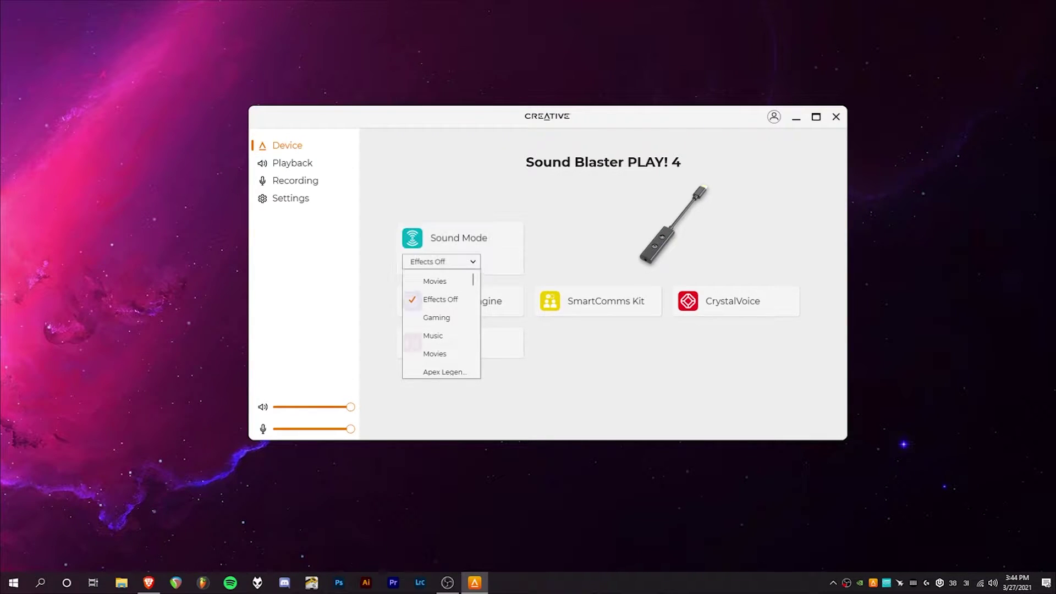
{"action": "key", "text": "Escape"}
{"action": "left_click", "coordinate": [457, 342]}
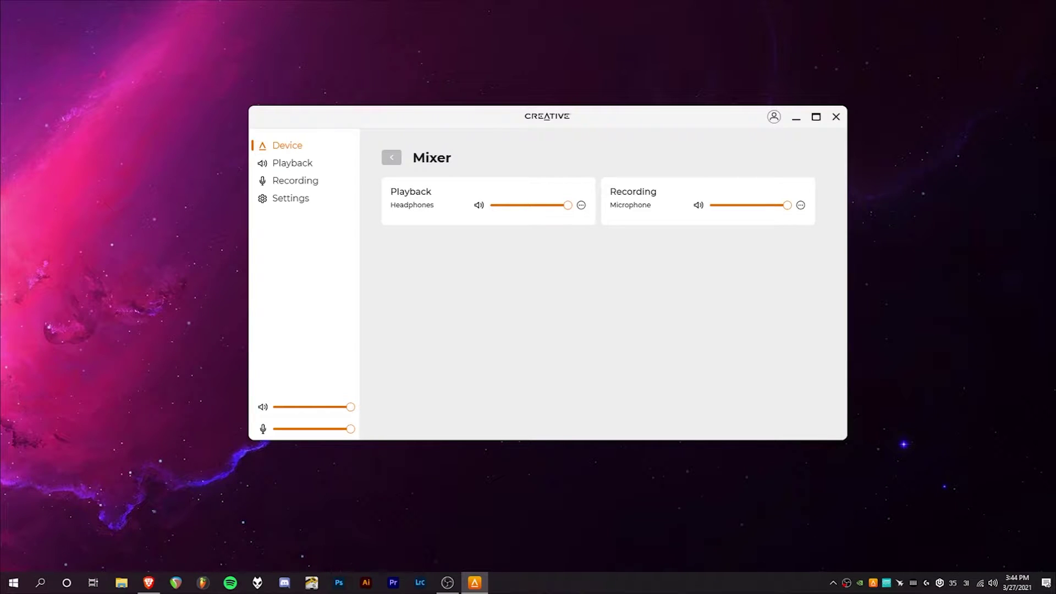
{"action": "left_click", "coordinate": [392, 157]}
- Try the Acoustic Engine's Surround effect on and off, and view the CrystalVoice page
{"action": "left_click", "coordinate": [456, 301]}
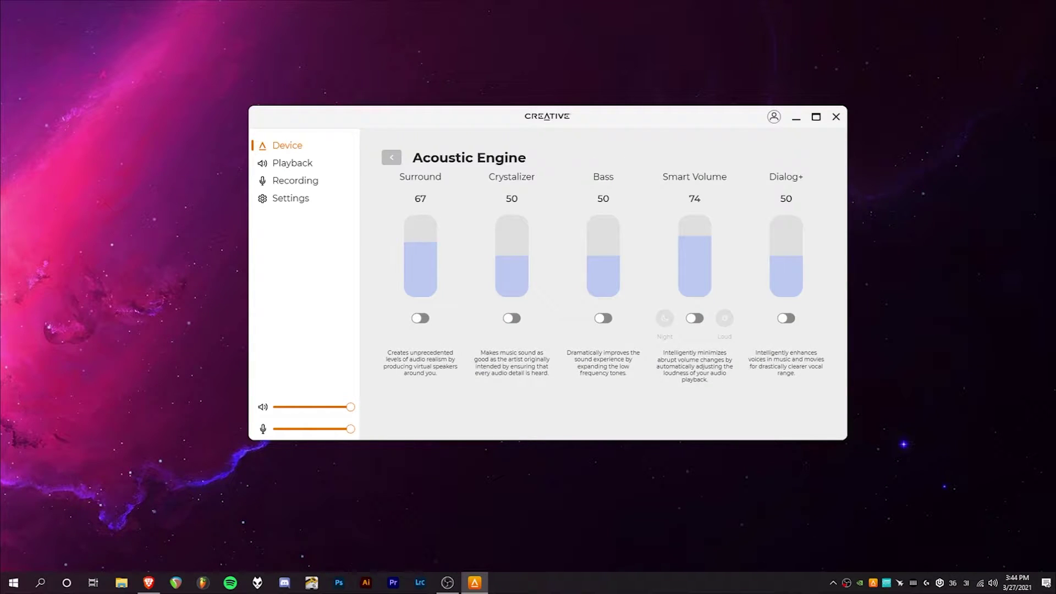
{"action": "left_click", "coordinate": [420, 317]}
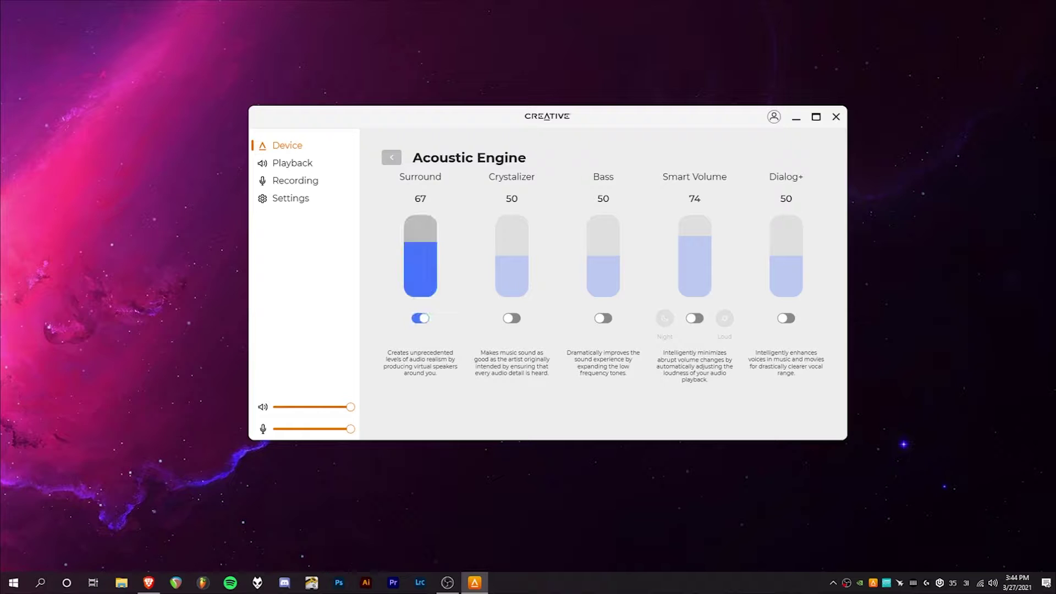
{"action": "left_click", "coordinate": [420, 317]}
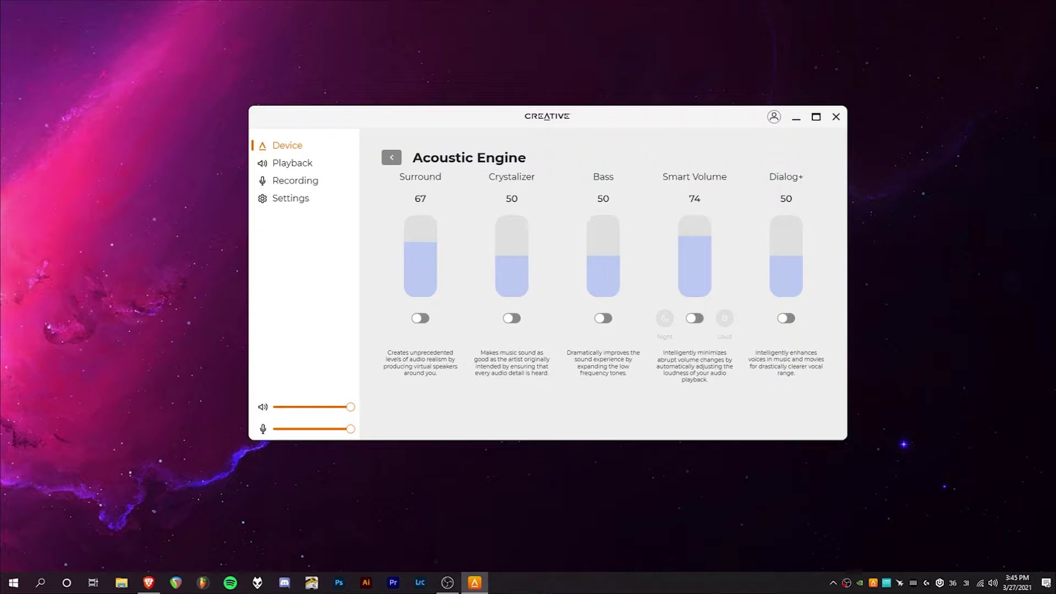
{"action": "left_click", "coordinate": [391, 157]}
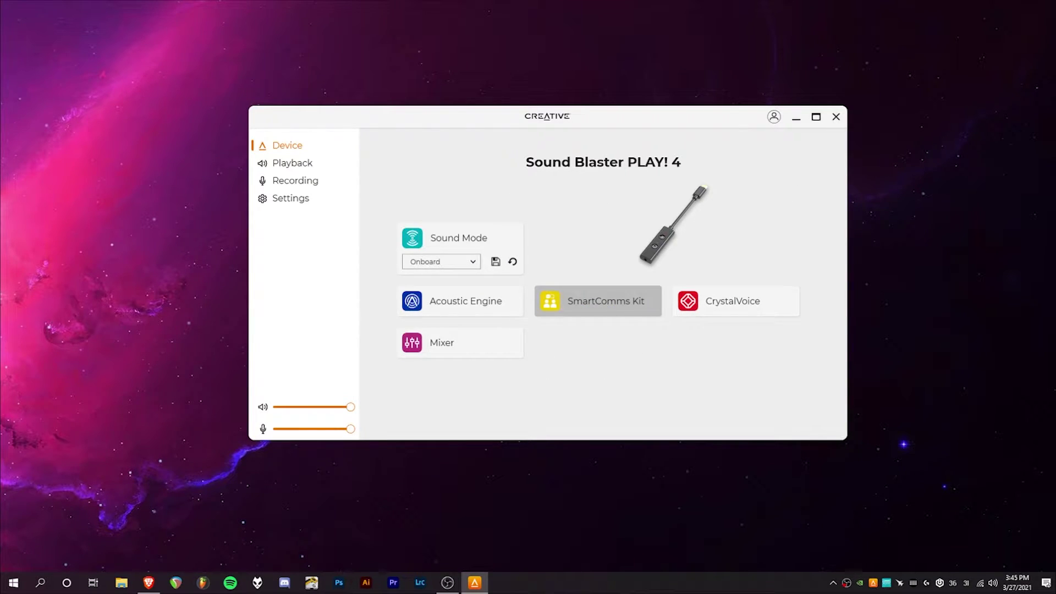
{"action": "left_click", "coordinate": [732, 301]}
{"action": "left_click", "coordinate": [391, 157]}
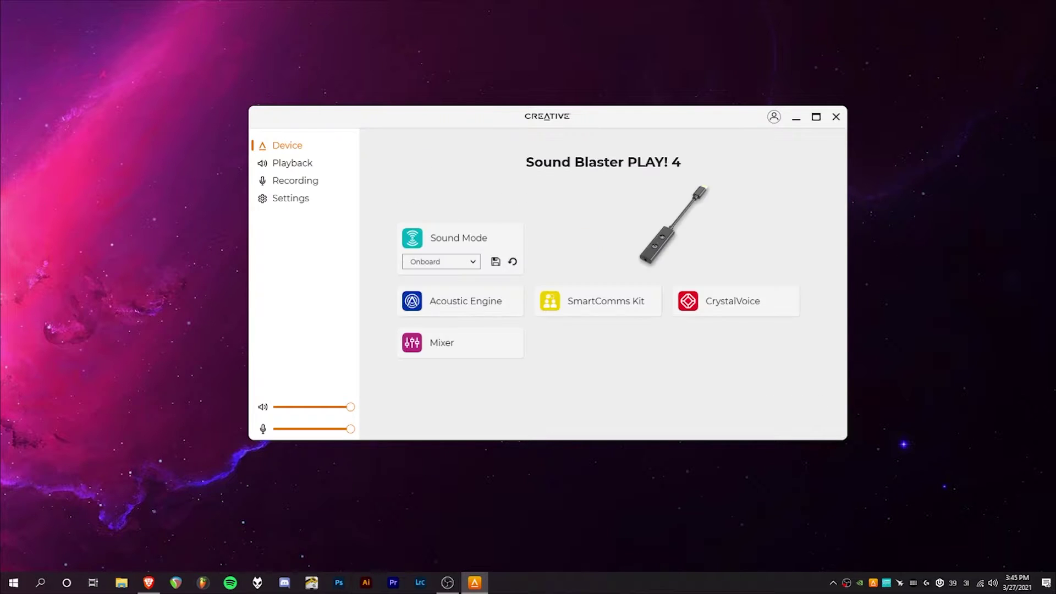
- Turn on the SmartComms Kit and show its advanced options
{"action": "left_click", "coordinate": [604, 301]}
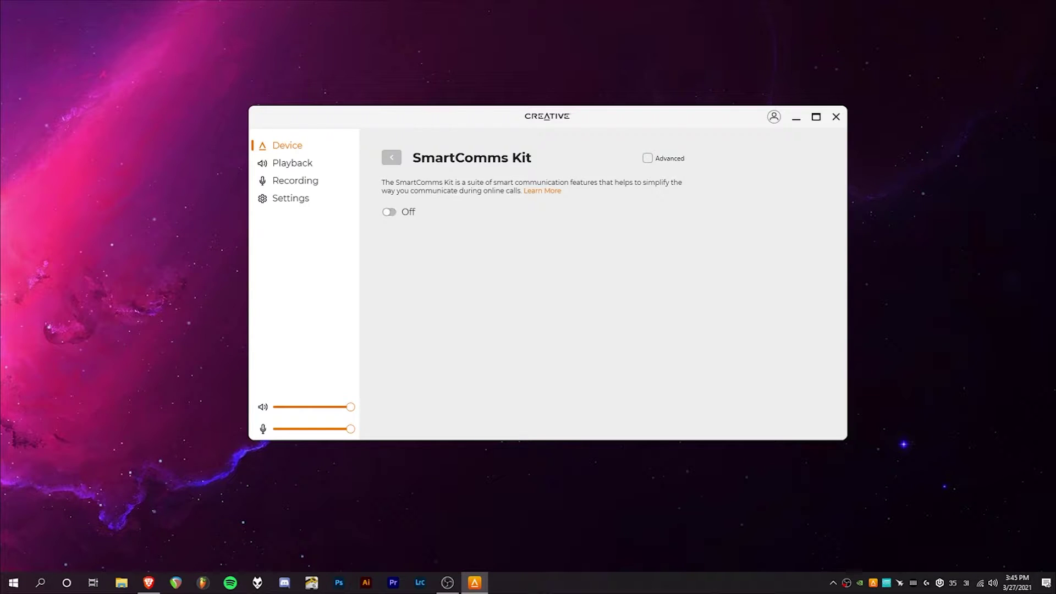
{"action": "left_click", "coordinate": [389, 212]}
{"action": "left_click", "coordinate": [647, 157]}
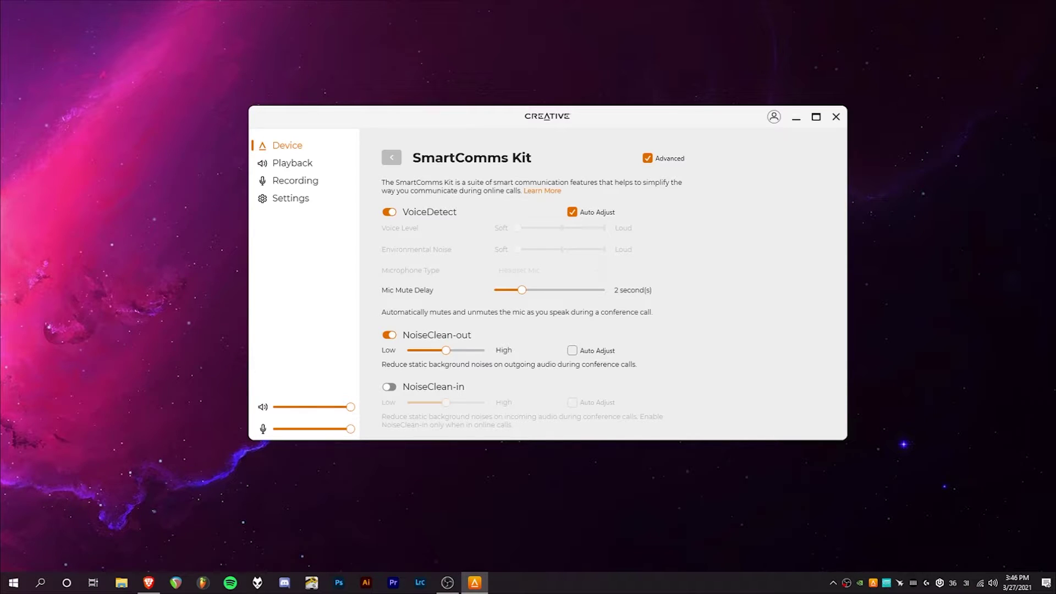
- Disable Auto Adjust for VoiceDetect and choose Headset Mic as the microphone type
{"action": "left_click", "coordinate": [572, 211]}
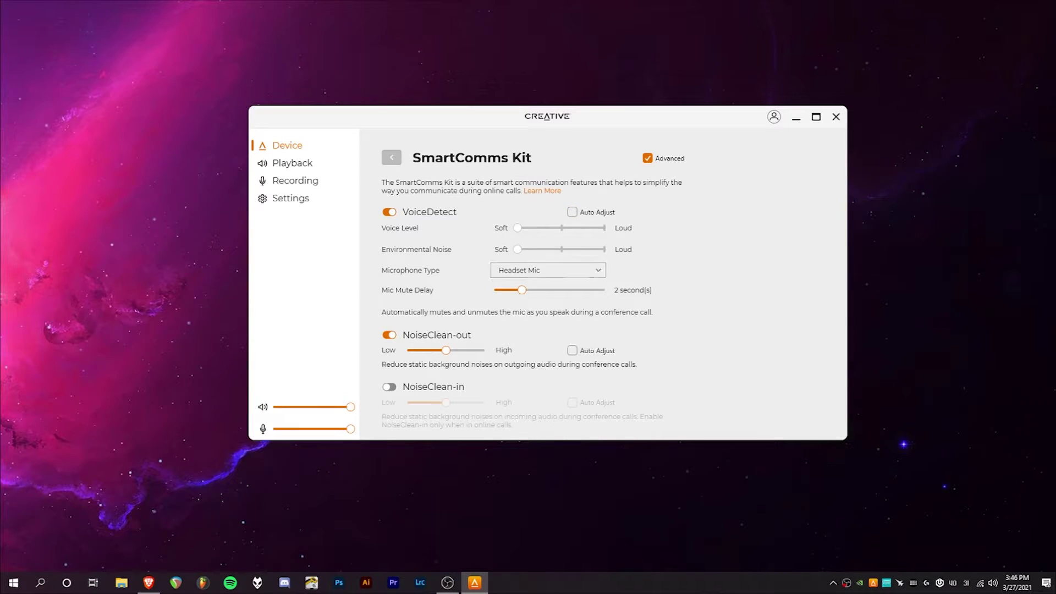
{"action": "left_click", "coordinate": [548, 270]}
{"action": "left_click", "coordinate": [519, 285]}
- Re-enable Auto Adjust for VoiceDetect and switch on NoiseClean-in
{"action": "left_click", "coordinate": [571, 212]}
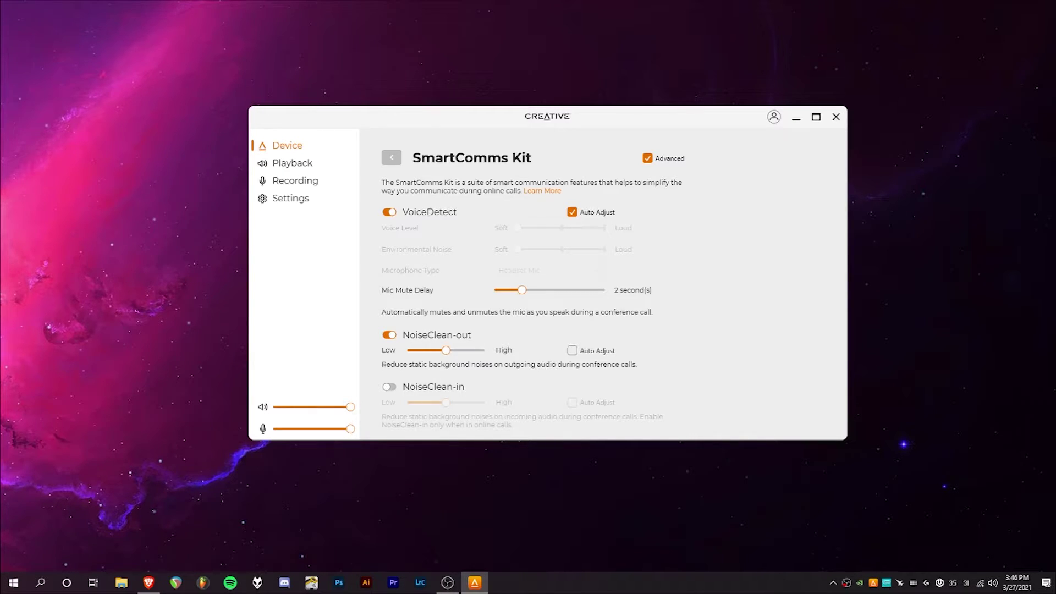
{"action": "left_click", "coordinate": [389, 387]}
{"action": "left_click_drag", "start_coordinate": [646, 113], "coordinate": [612, 117]}
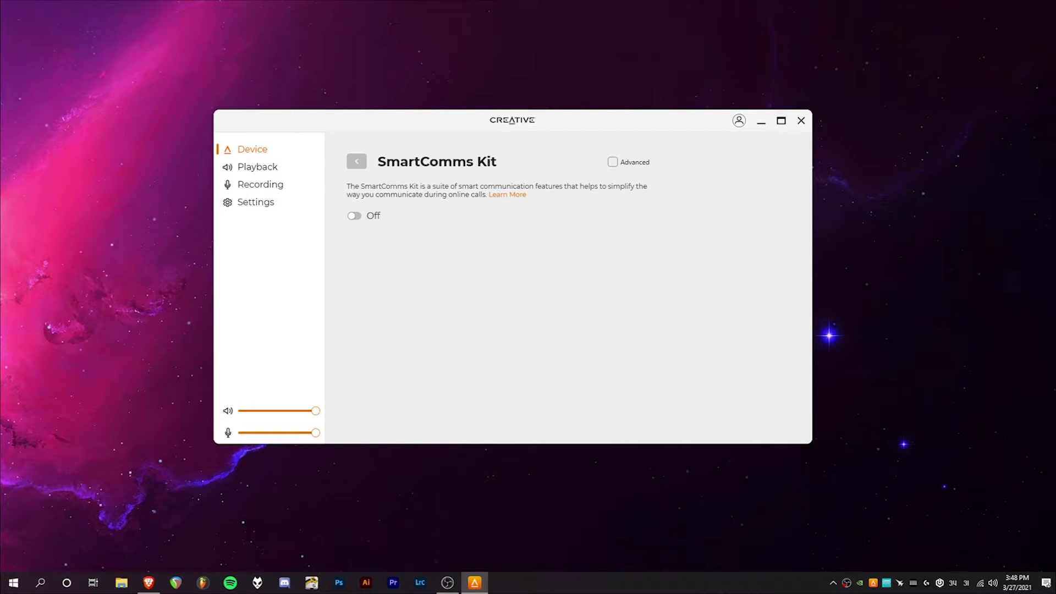
- Toggle the SmartComms Kit on and off to compare the microphone sound
{"action": "left_click", "coordinate": [354, 215]}
{"action": "left_click", "coordinate": [354, 216]}
{"action": "left_click", "coordinate": [353, 216]}
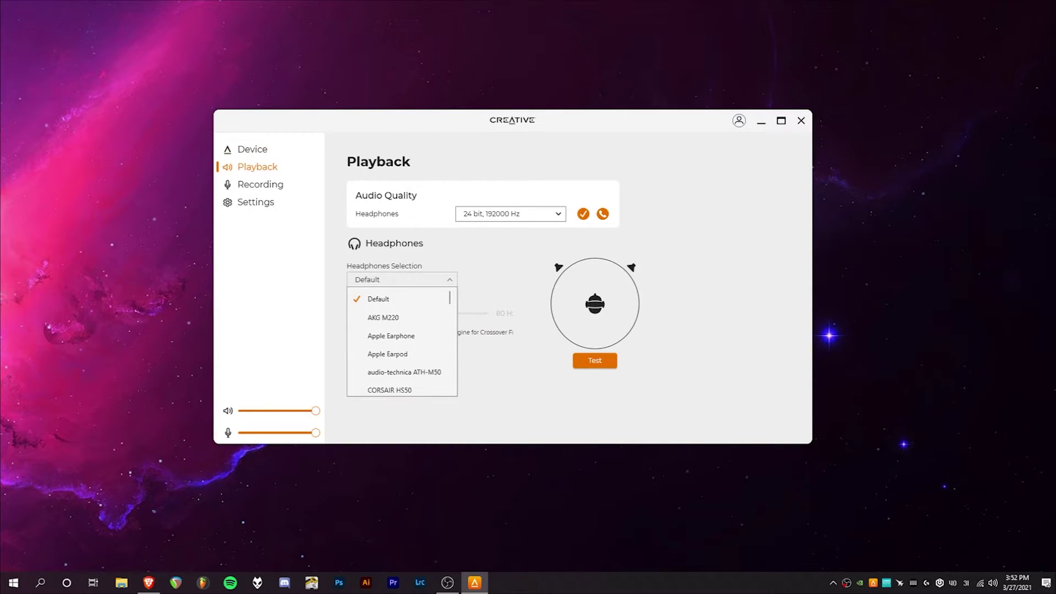
- Check which audio quality formats are available for headphone playback, leaving the current format selected
{"action": "left_click", "coordinate": [402, 279]}
{"action": "left_click", "coordinate": [511, 213]}
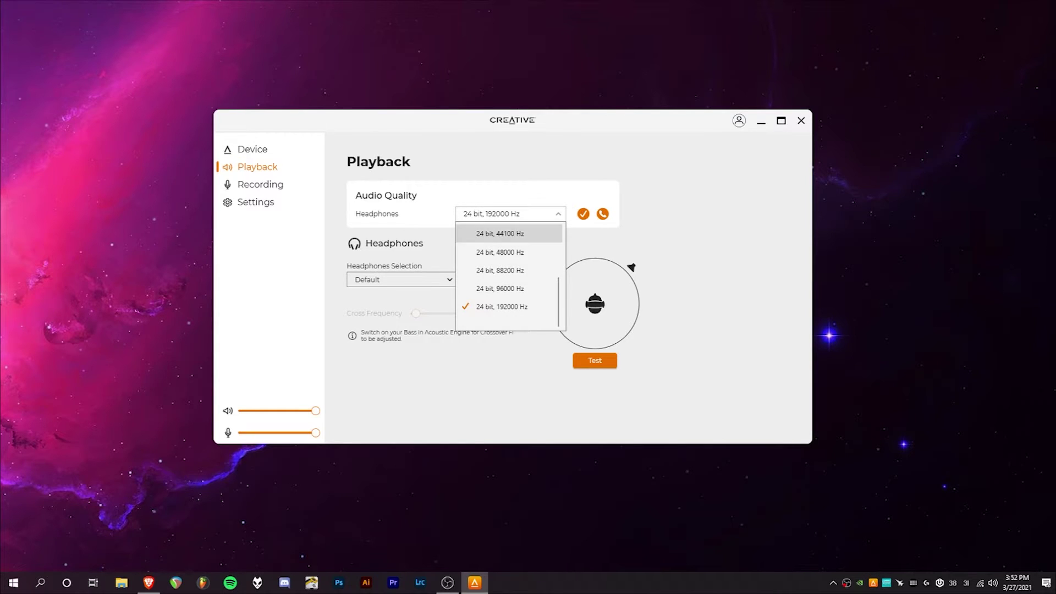
{"action": "key", "text": "Escape"}
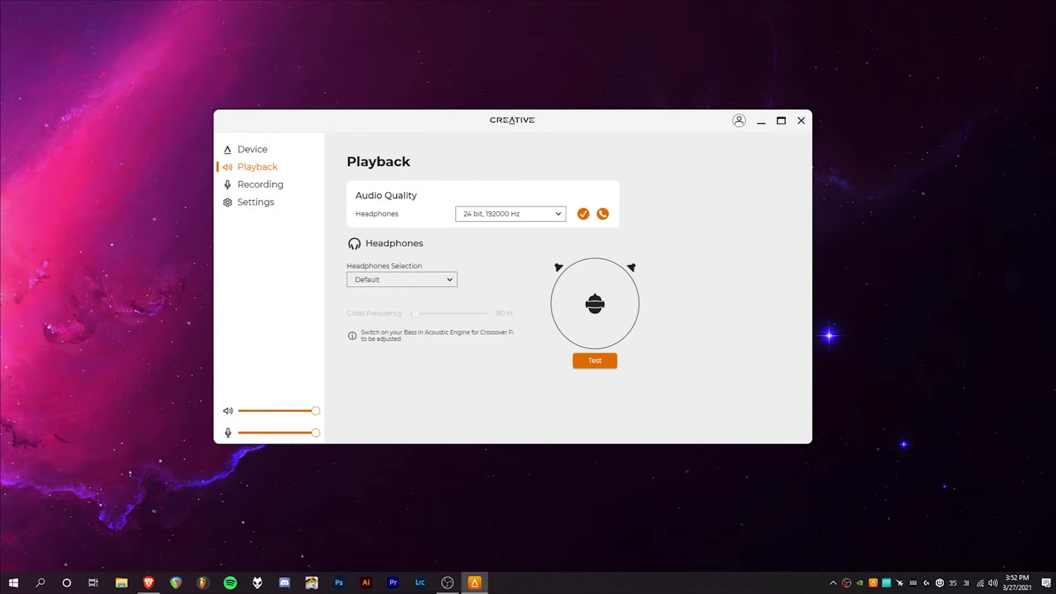
- Browse the supported headphone models in Headphones Selection and keep Default
{"action": "left_click", "coordinate": [401, 279]}
{"action": "scroll", "coordinate": [400, 335], "scroll_direction": "down", "scroll_amount": 2}
{"action": "scroll", "coordinate": [400, 335], "scroll_direction": "up", "scroll_amount": 2}
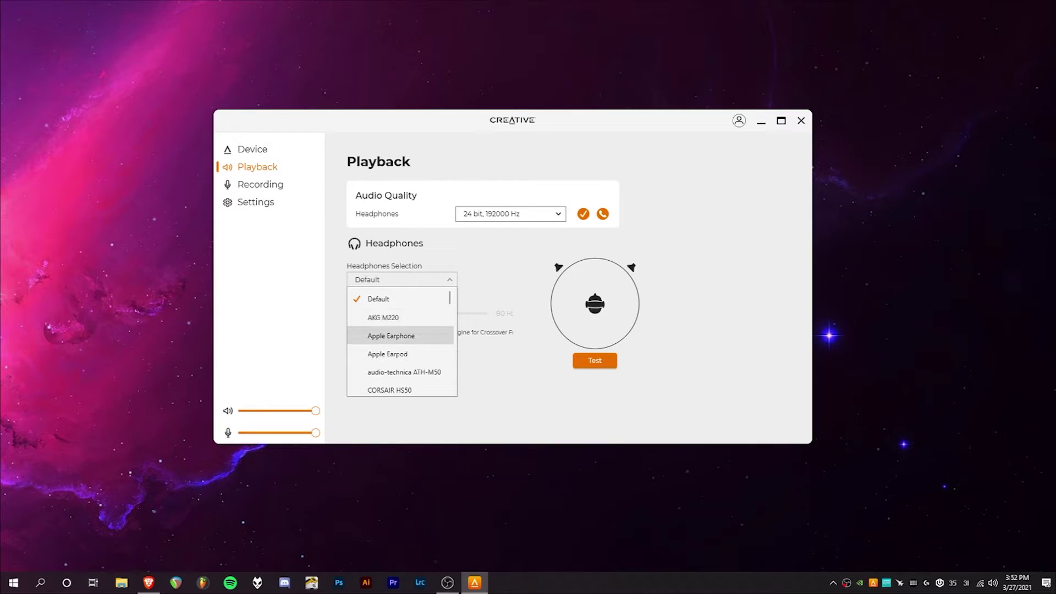
{"action": "scroll", "coordinate": [401, 336], "scroll_direction": "down", "scroll_amount": 6}
{"action": "scroll", "coordinate": [400, 374], "scroll_direction": "down", "scroll_amount": 8}
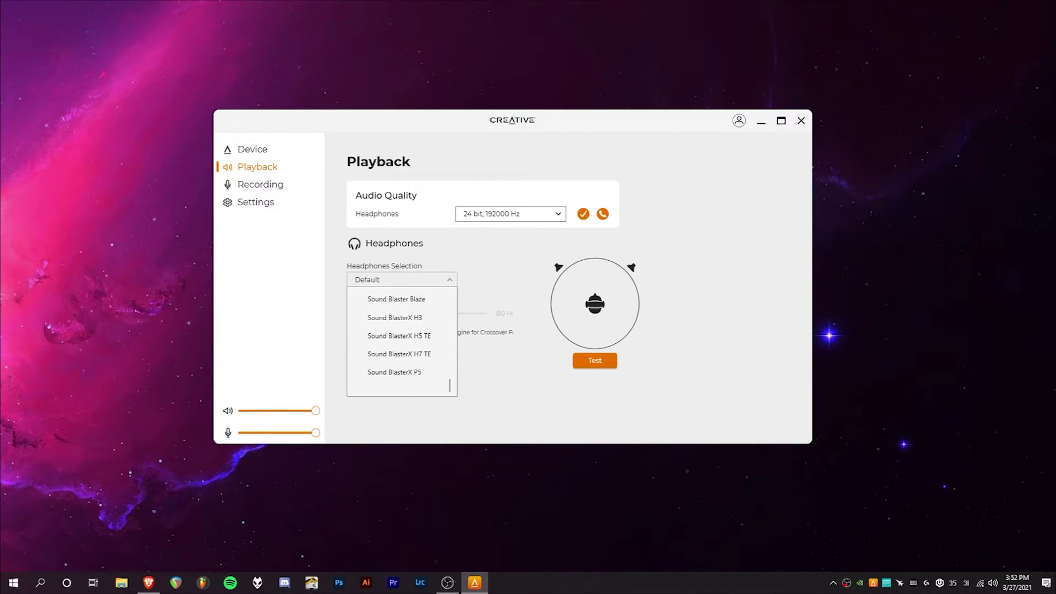
{"action": "scroll", "coordinate": [402, 341], "scroll_direction": "up", "scroll_amount": 6}
{"action": "scroll", "coordinate": [402, 341], "scroll_direction": "down", "scroll_amount": 2}
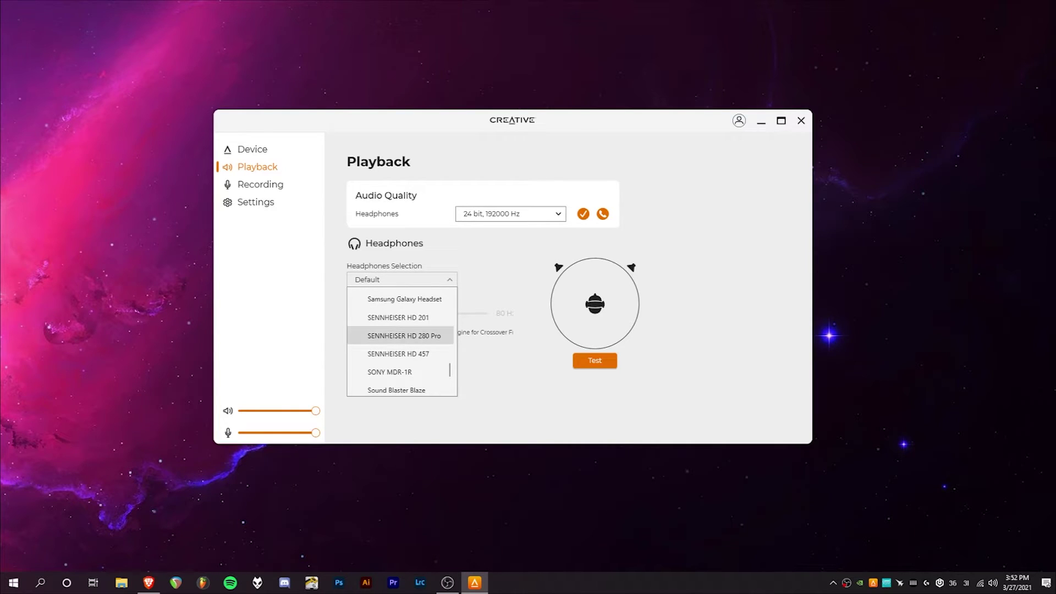
{"action": "scroll", "coordinate": [401, 336], "scroll_direction": "up", "scroll_amount": 3}
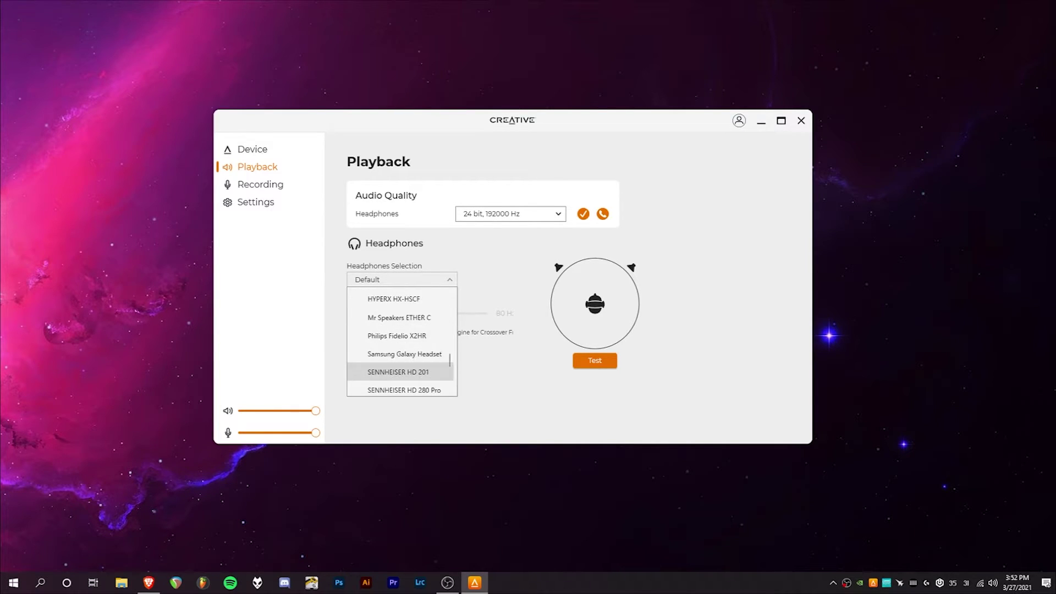
{"action": "scroll", "coordinate": [400, 371], "scroll_direction": "down", "scroll_amount": 8}
{"action": "scroll", "coordinate": [401, 341], "scroll_direction": "up", "scroll_amount": 15}
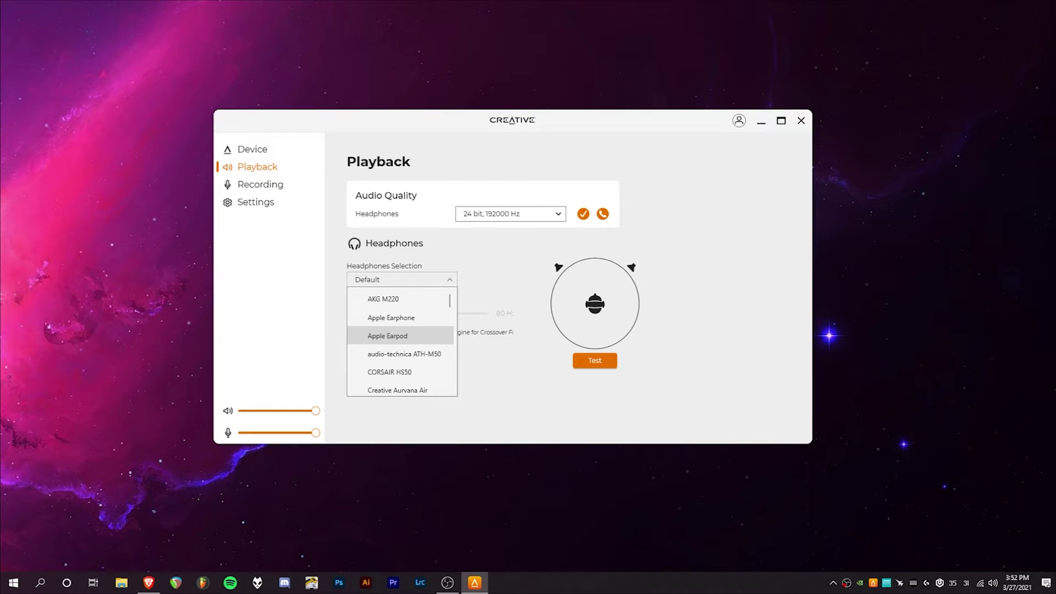
{"action": "left_click", "coordinate": [435, 279]}
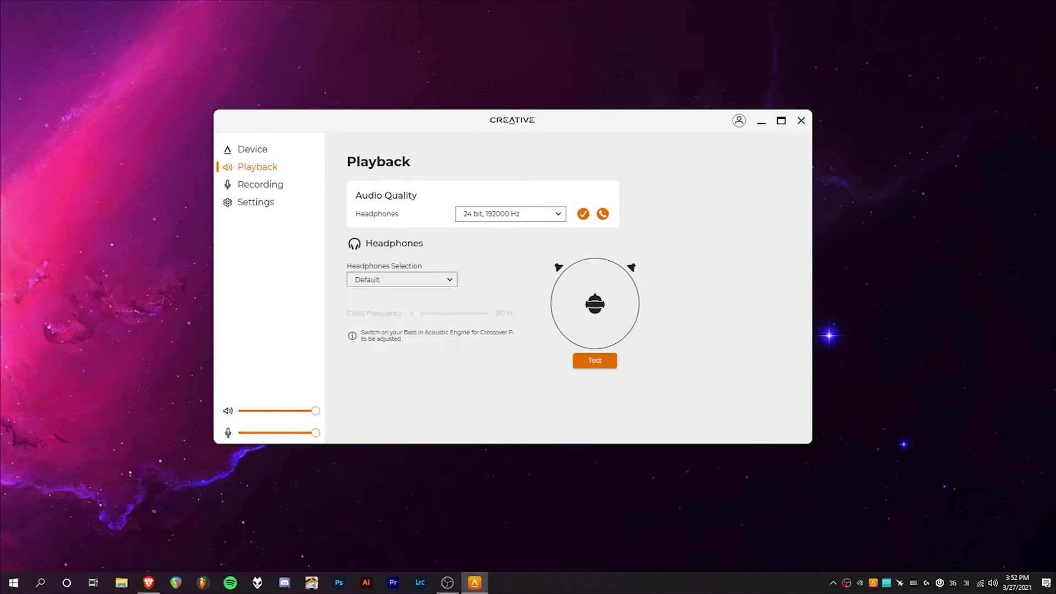
{"action": "left_click", "coordinate": [434, 279]}
{"action": "left_click", "coordinate": [385, 299]}
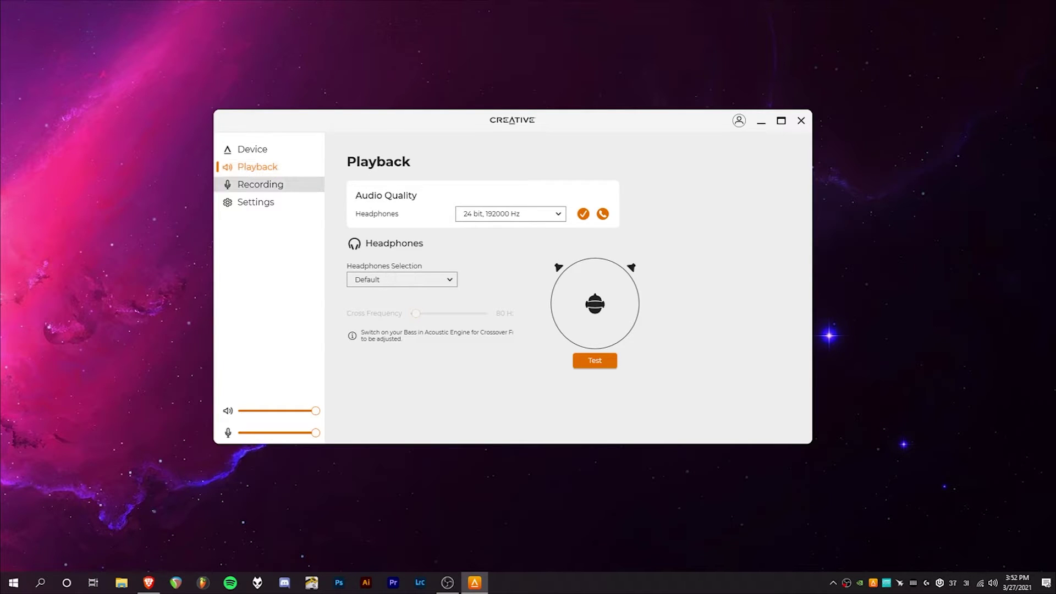
- Check the microphone's recording quality and the driver version details in the device settings
{"action": "left_click", "coordinate": [254, 185]}
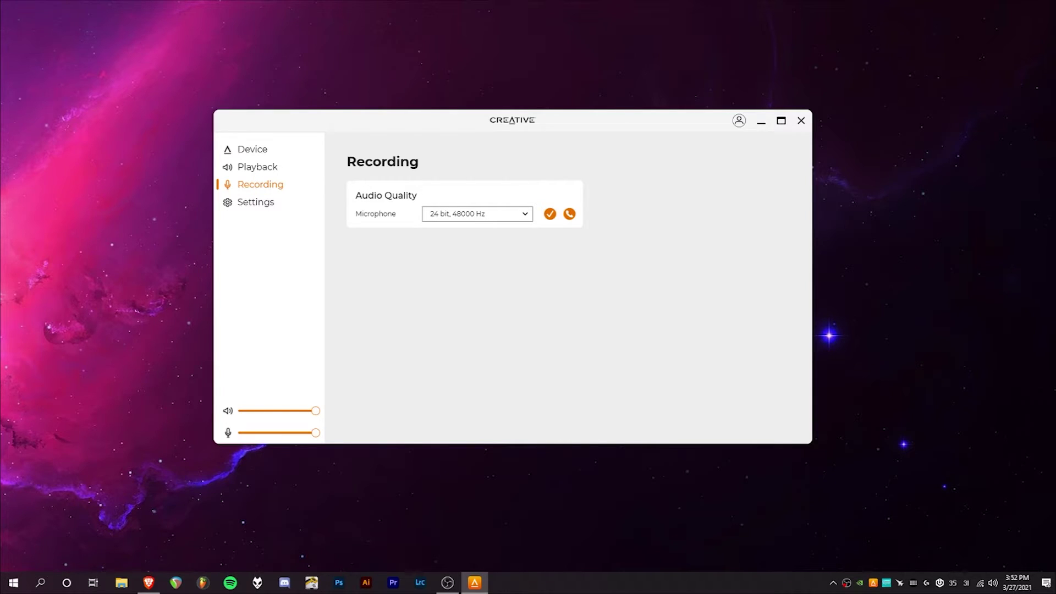
{"action": "left_click", "coordinate": [255, 202]}
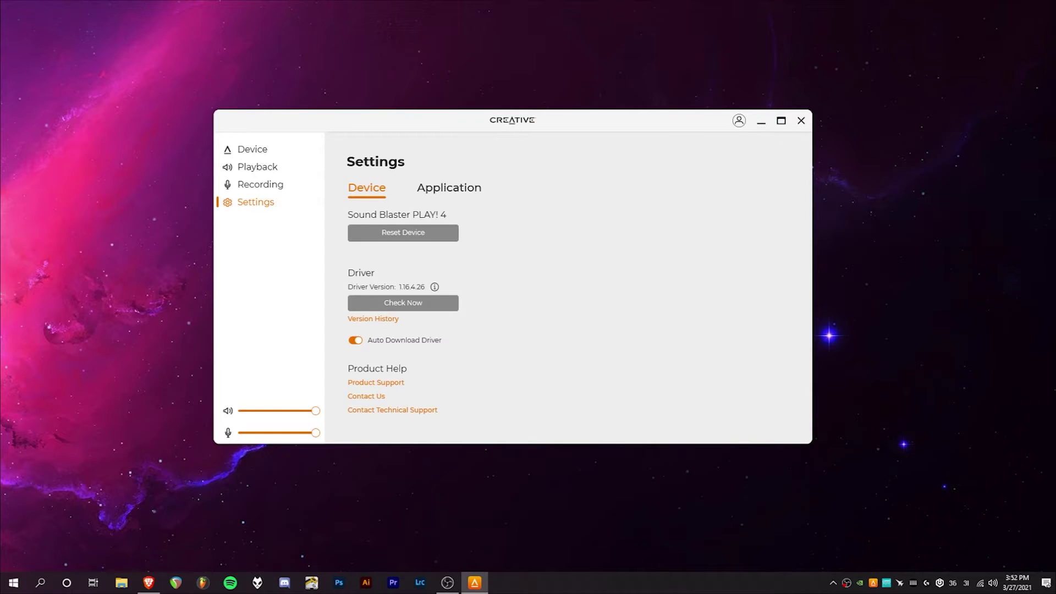
{"action": "left_click", "coordinate": [434, 286]}
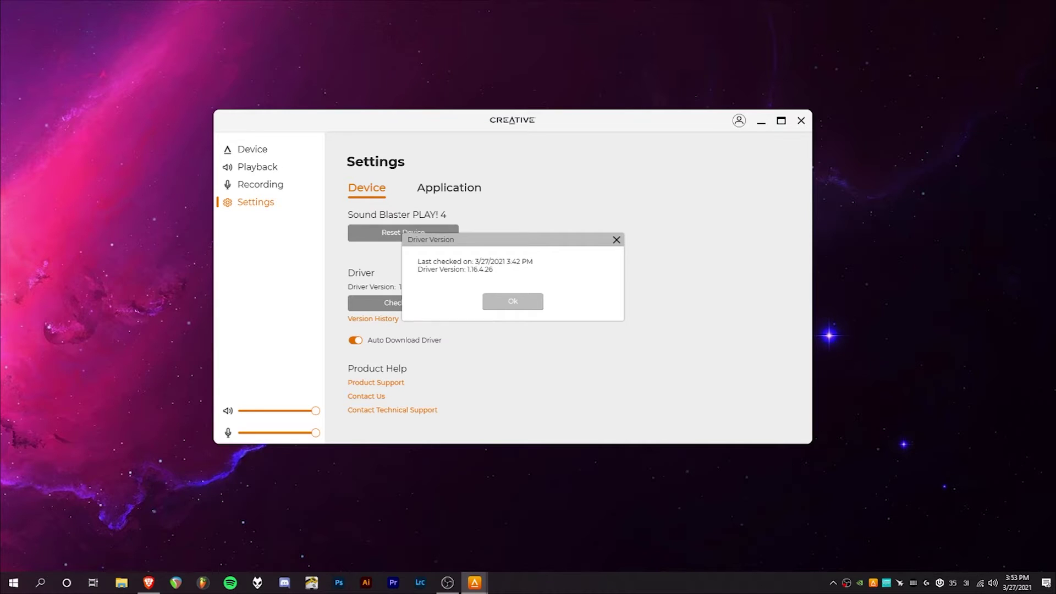
{"action": "key", "text": "Return"}
- Return to the device's SmartComms Kit and switch it on
{"action": "left_click", "coordinate": [257, 166]}
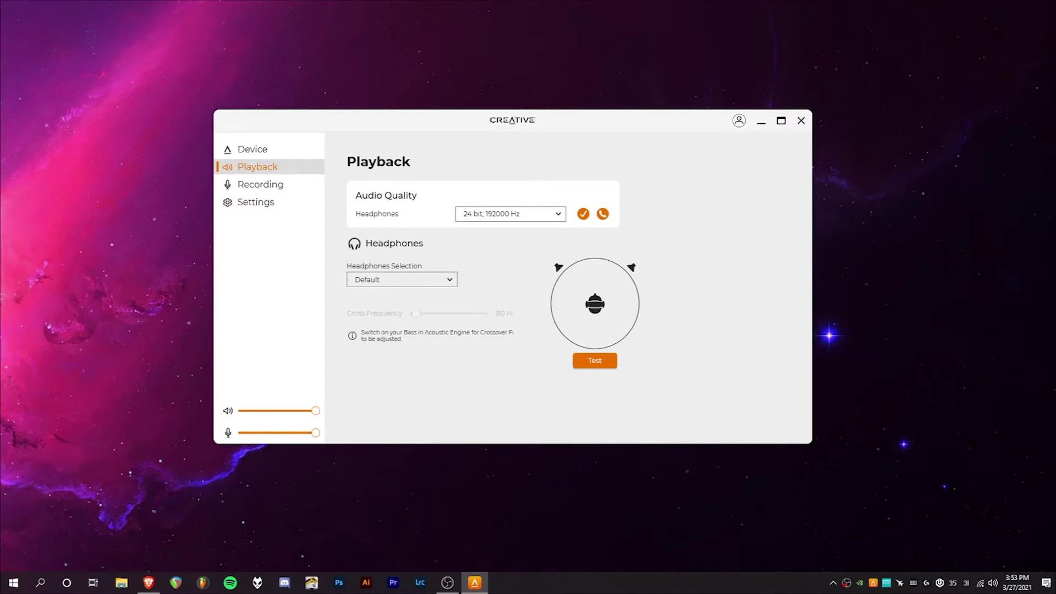
{"action": "left_click", "coordinate": [252, 149]}
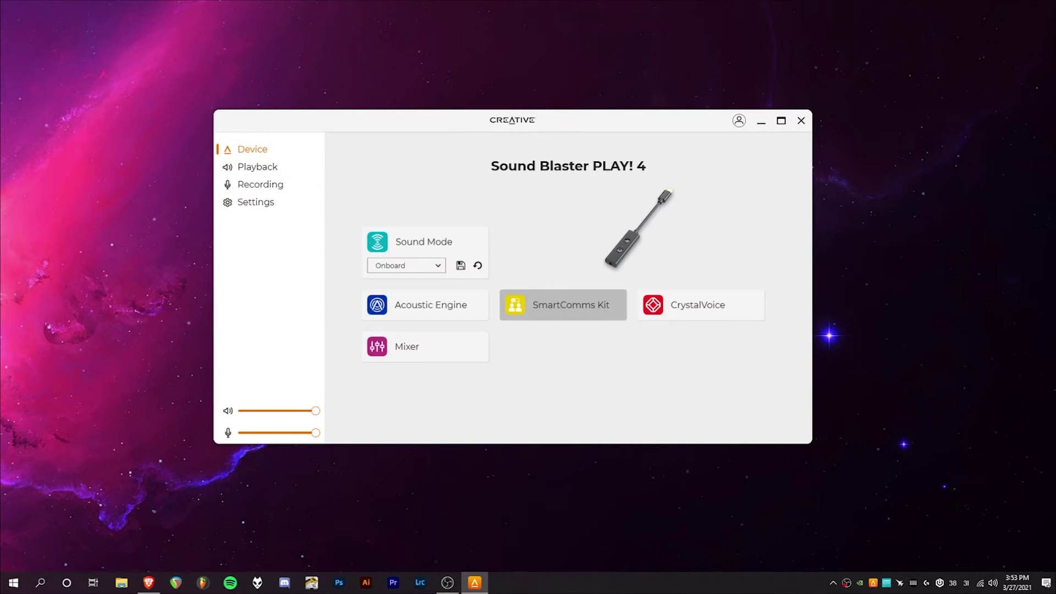
{"action": "left_click", "coordinate": [561, 304]}
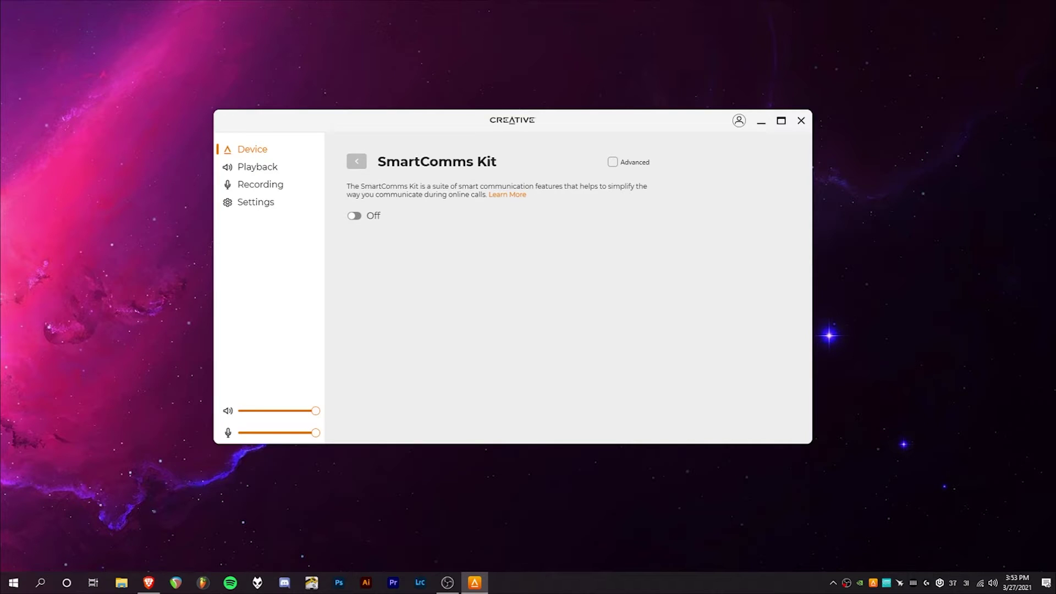
{"action": "key", "text": "alt+Tab"}
{"action": "left_click", "coordinate": [353, 216]}
- Go back to the Creative app and switch the SmartComms Kit off
{"action": "left_click", "coordinate": [148, 582]}
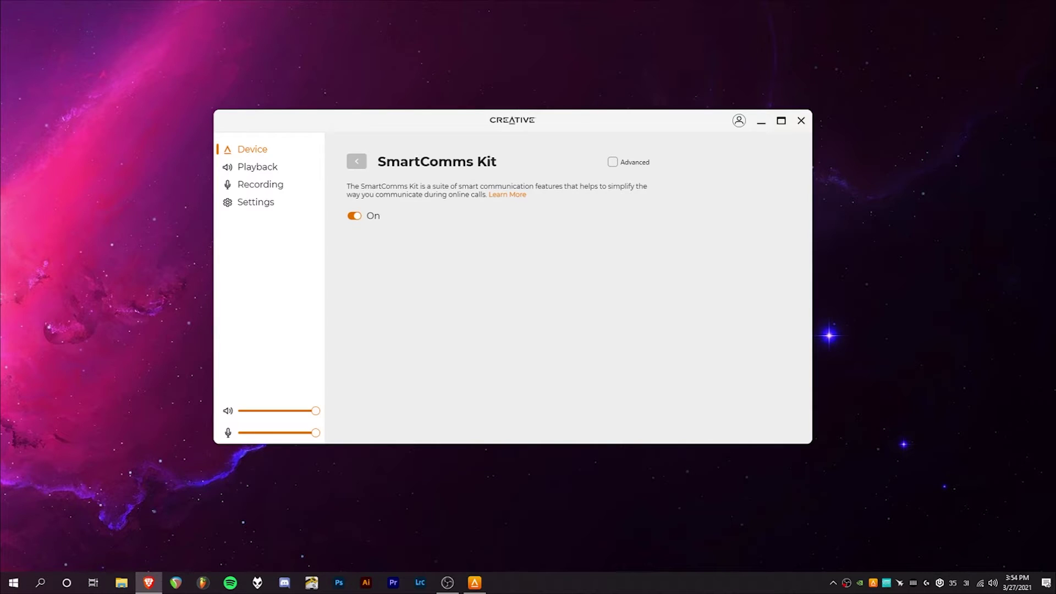
{"action": "key", "text": "alt+Tab"}
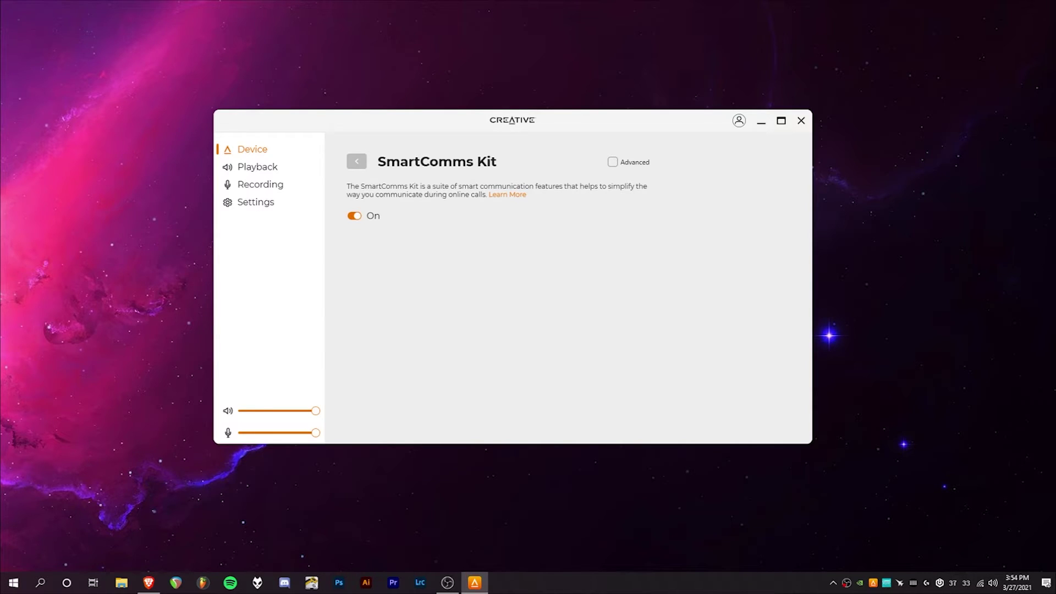
{"action": "left_click", "coordinate": [354, 215]}
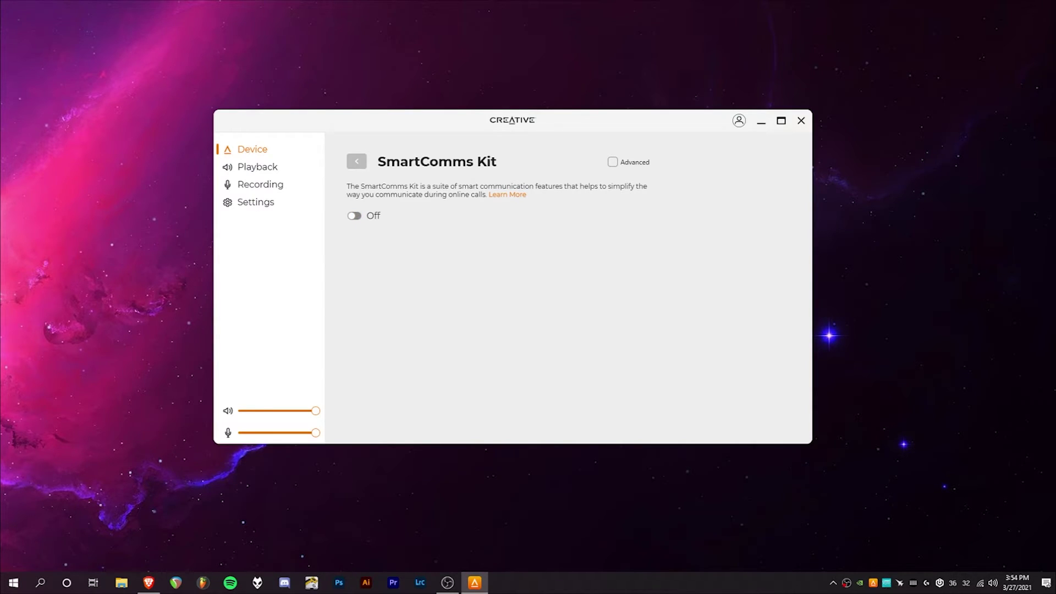